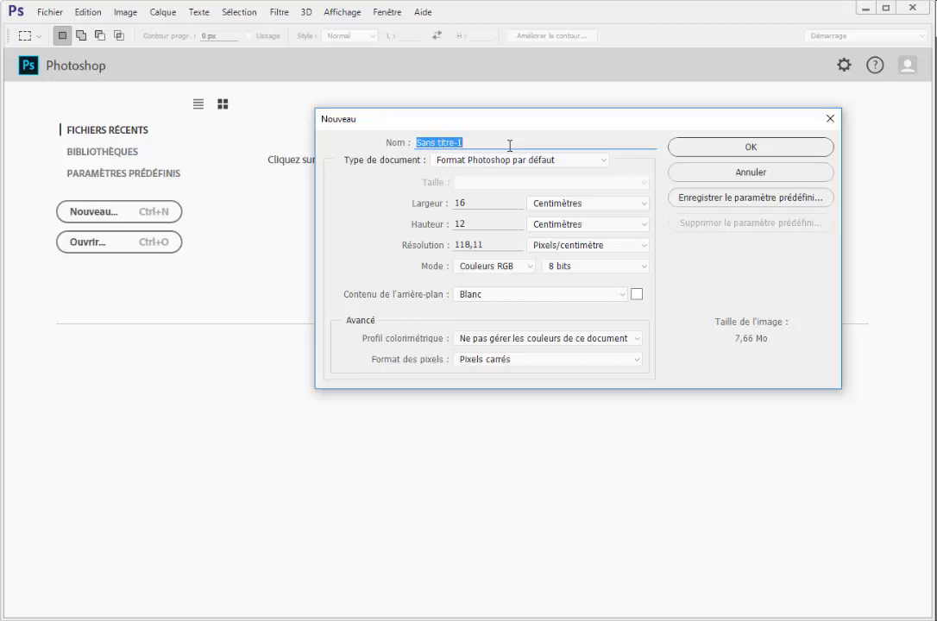
Name the new document Mutuelle, with its dimensions in pixels and its resolution in pixels per inch.
type("Mutuelle")
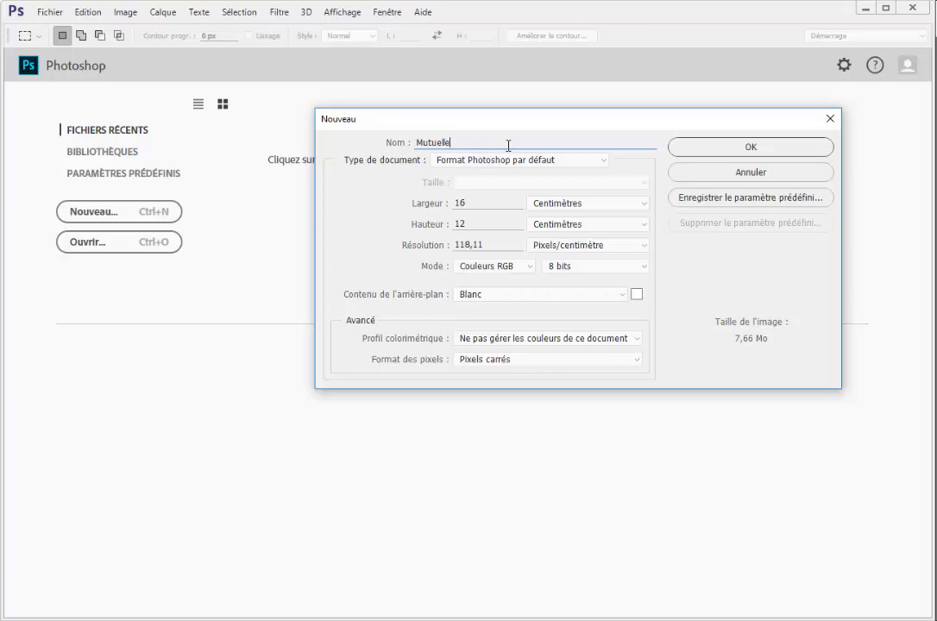
left_click(547, 205)
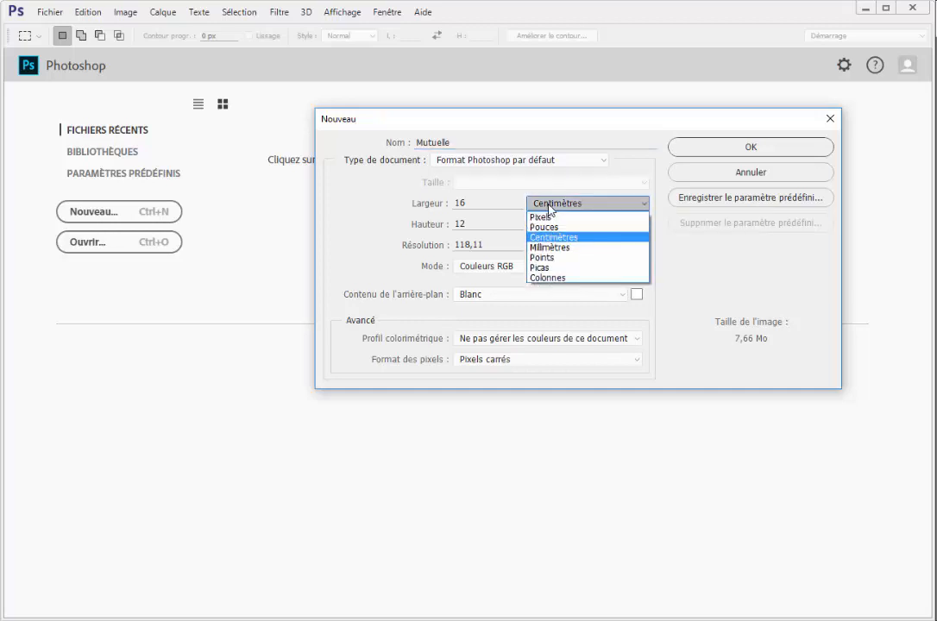
left_click(551, 218)
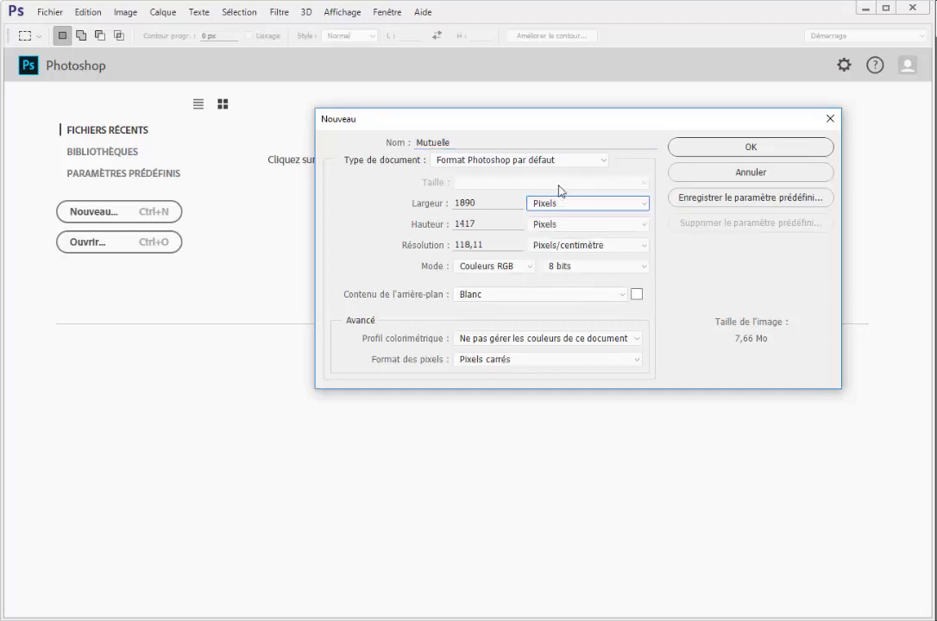
left_click(552, 252)
left_click(550, 257)
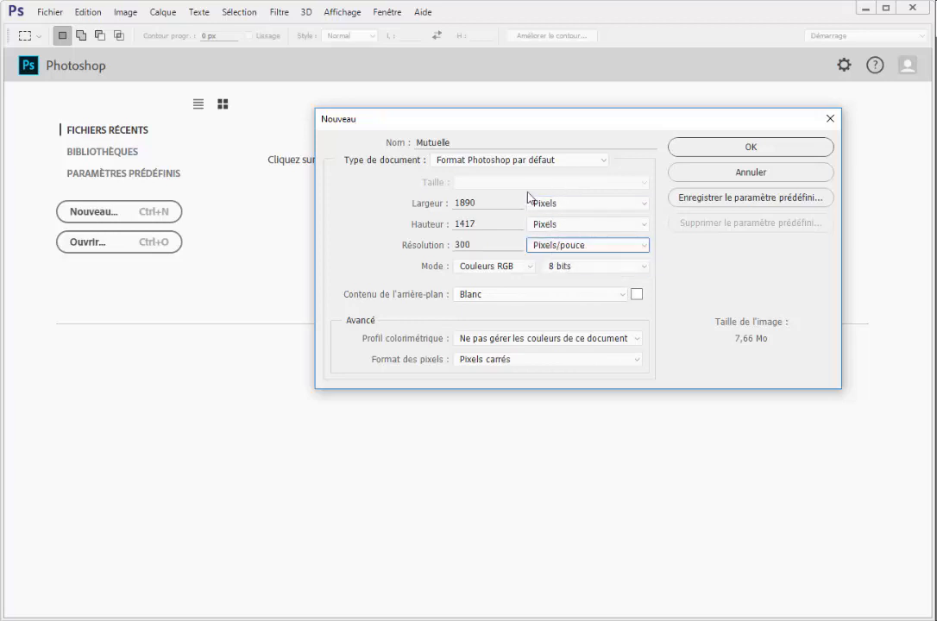
Create the document with a width of 762 pixels, a height of 188 pixels and a resolution of 72.
left_click_drag(495, 203, 373, 197)
type("7")
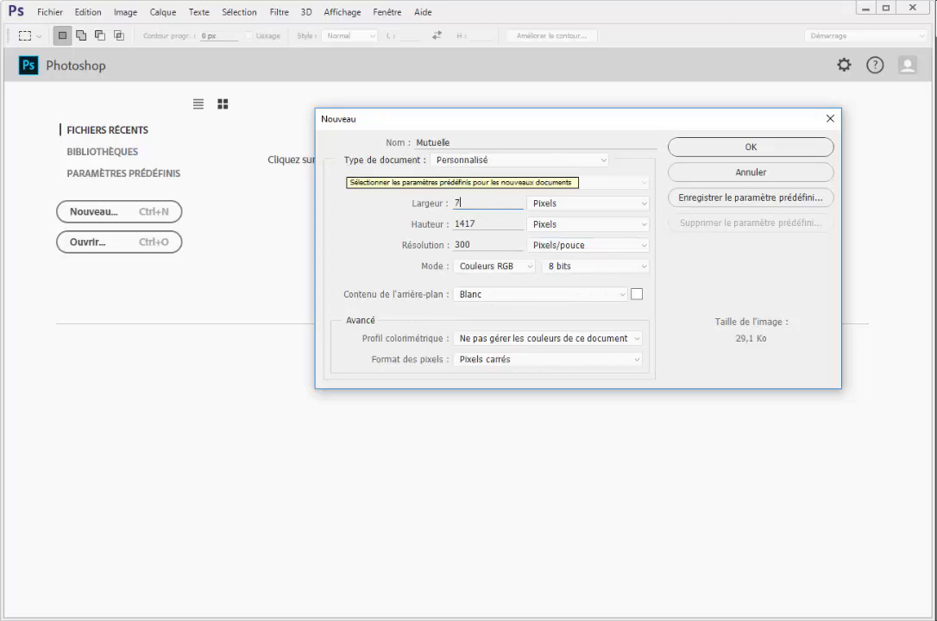
type("62")
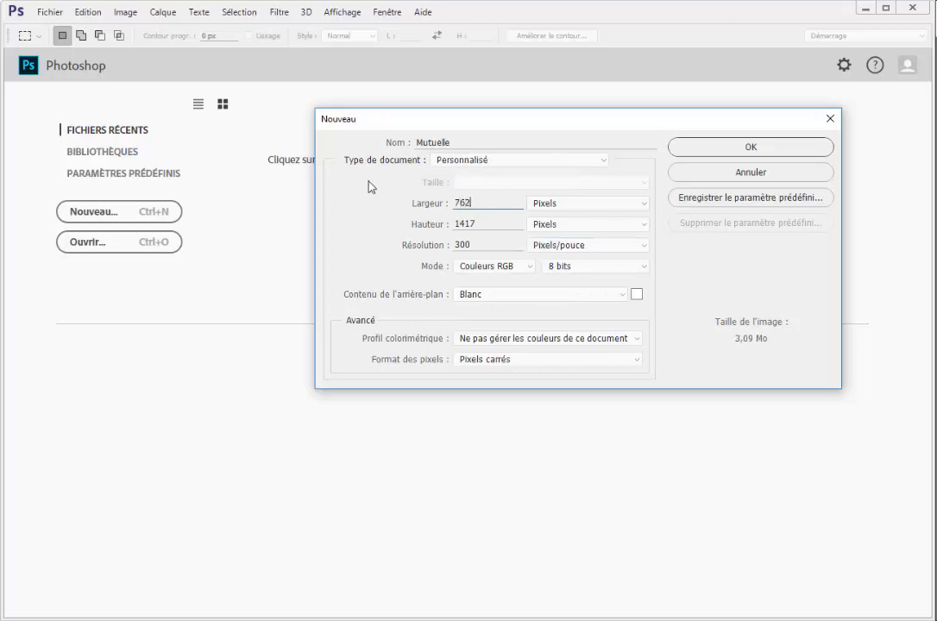
left_click(480, 224)
double_click(480, 225)
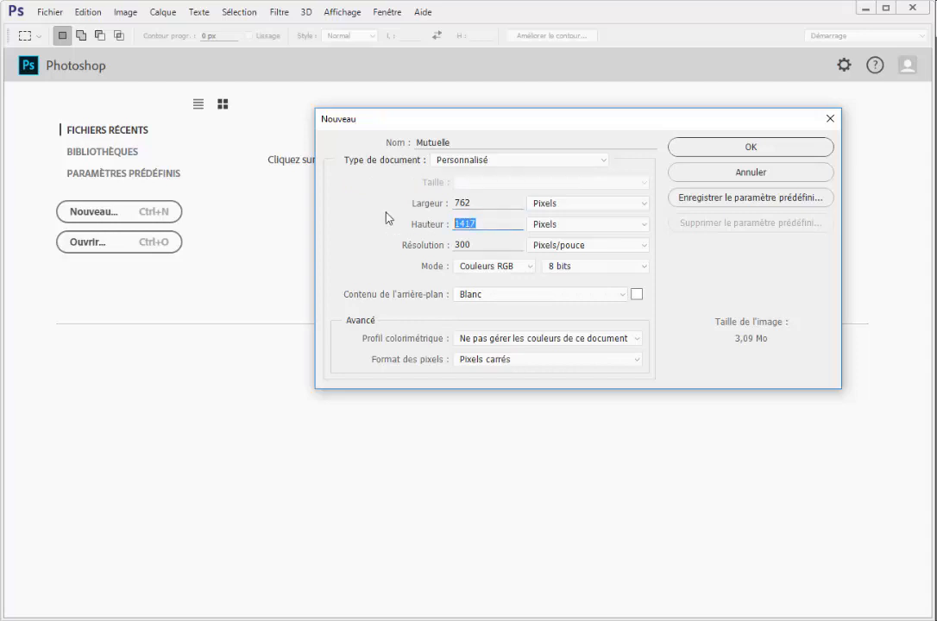
type("188")
double_click(485, 244)
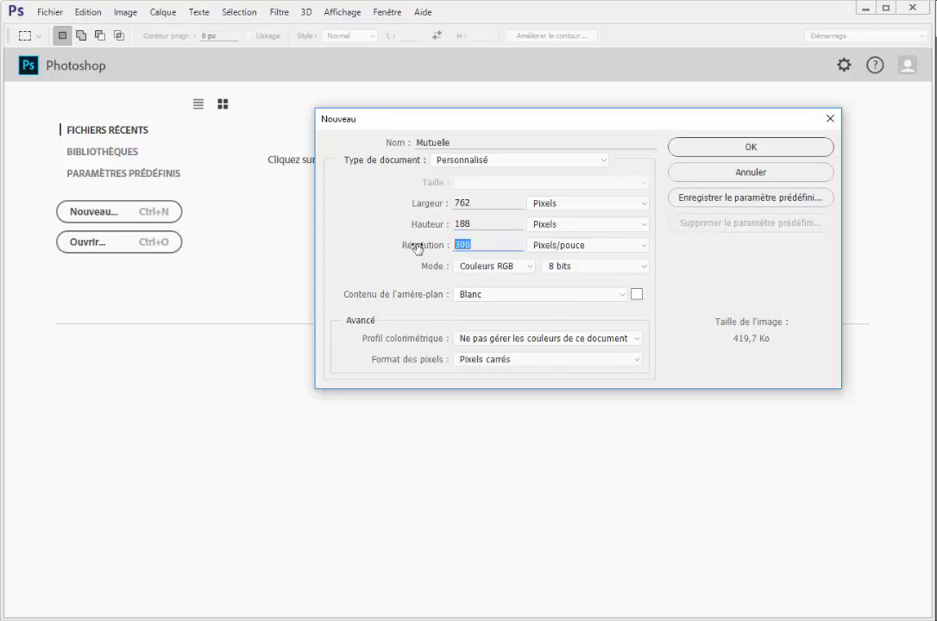
type("72")
left_click(778, 155)
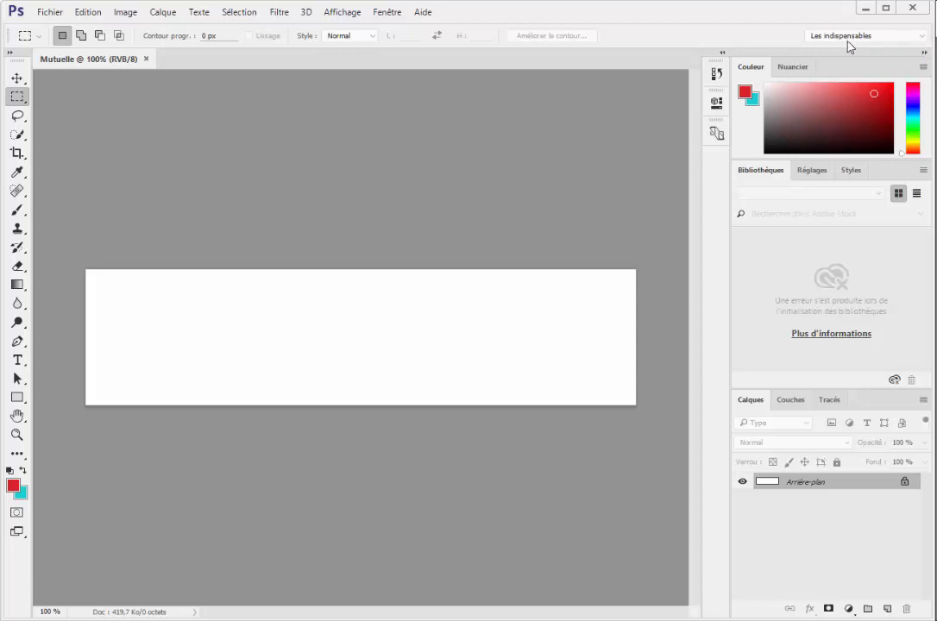
Reset the Les indispensables workspace and restore the default black and white foreground and background colours.
left_click(922, 37)
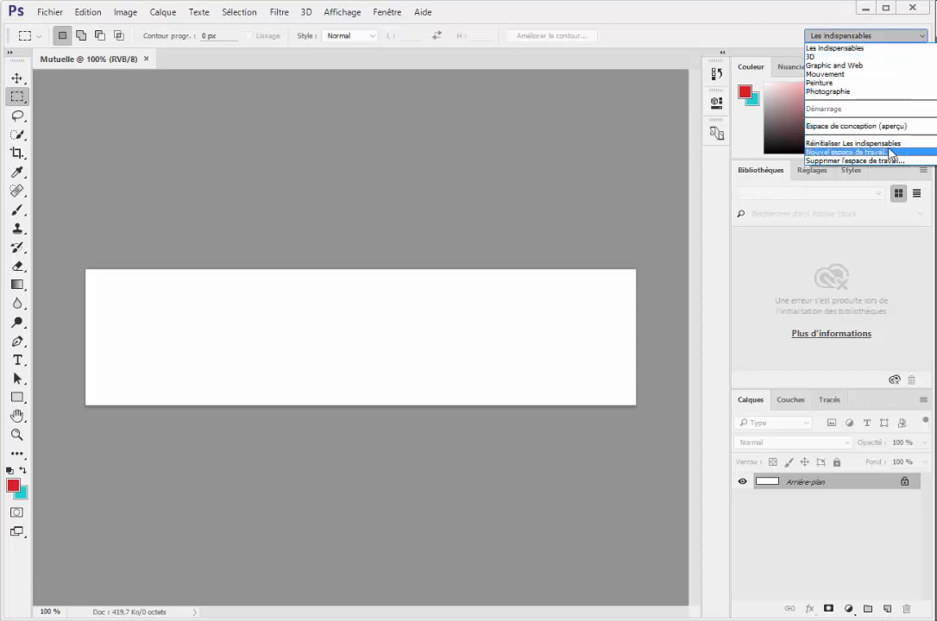
left_click(891, 148)
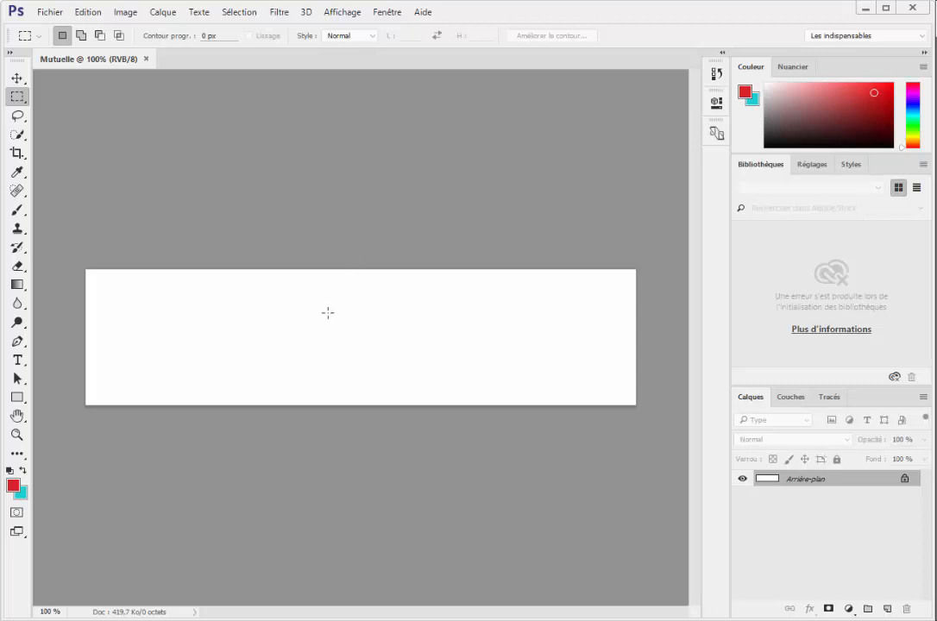
left_click(9, 471)
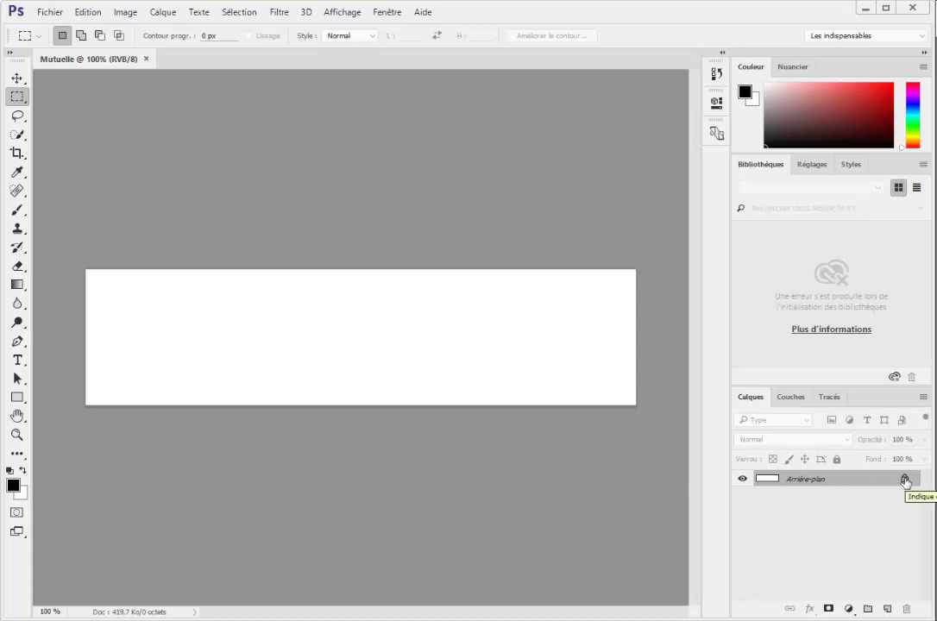
Unlock the background as a regular layer and set the layer thumbnails to the largest size.
left_click(904, 480)
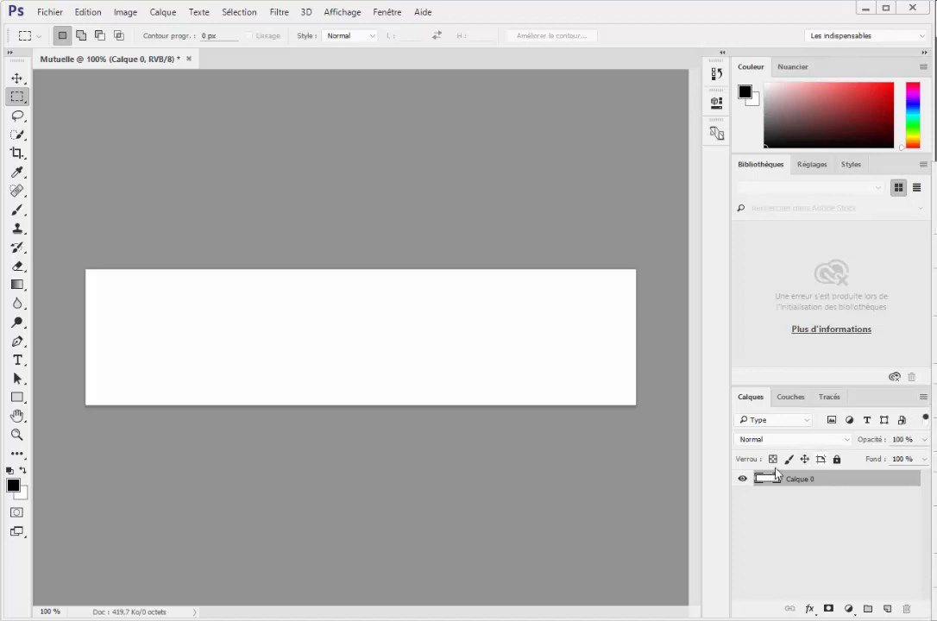
left_click(923, 398)
left_click(934, 578)
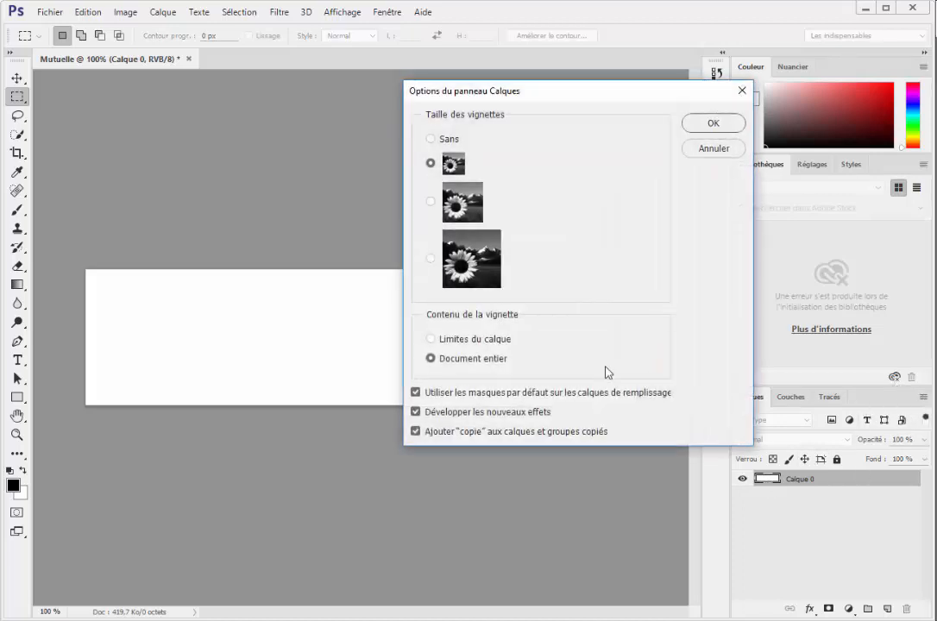
left_click(437, 264)
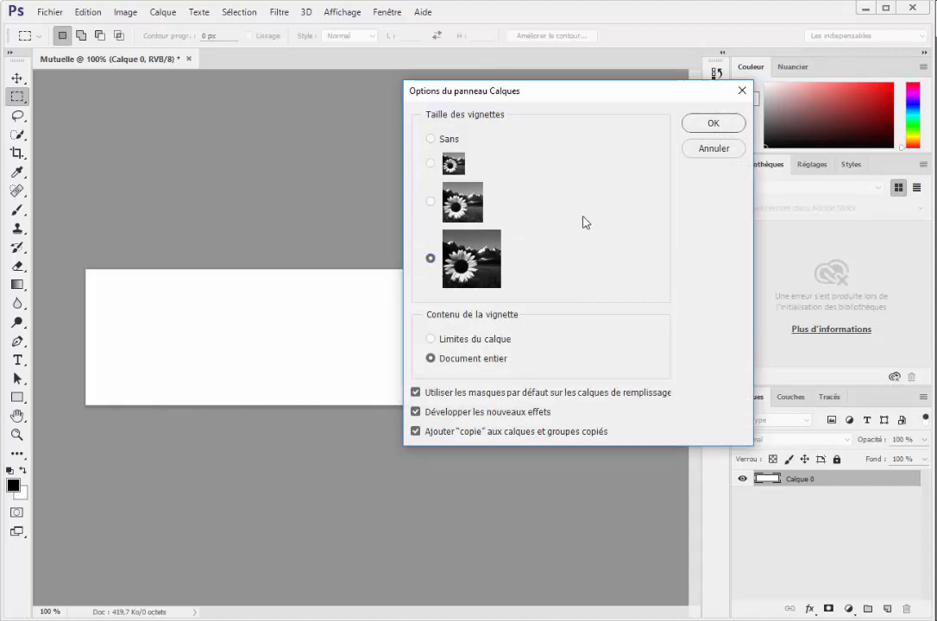
left_click(711, 124)
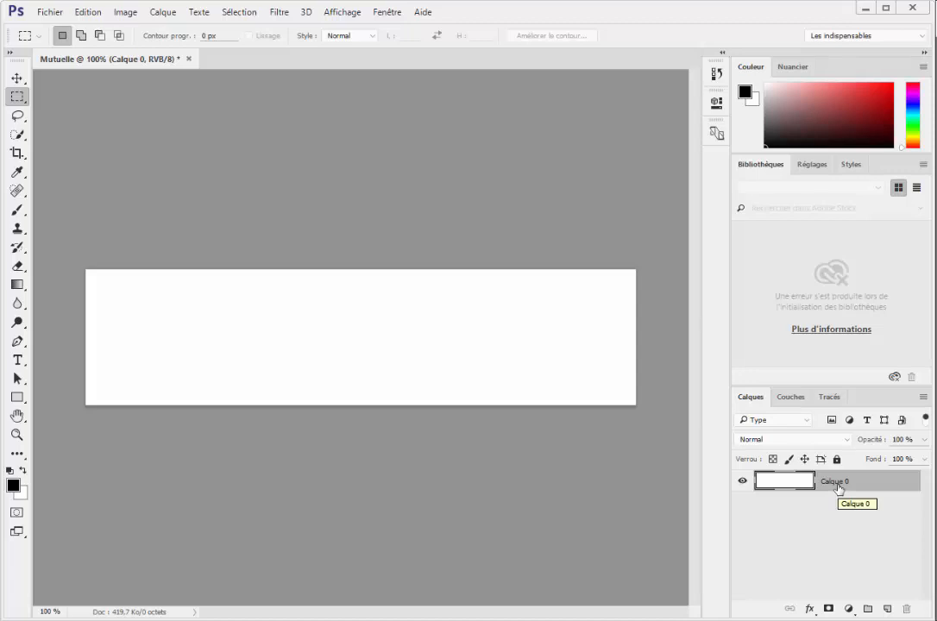
Rename the unlocked layer FOND.
double_click(836, 482)
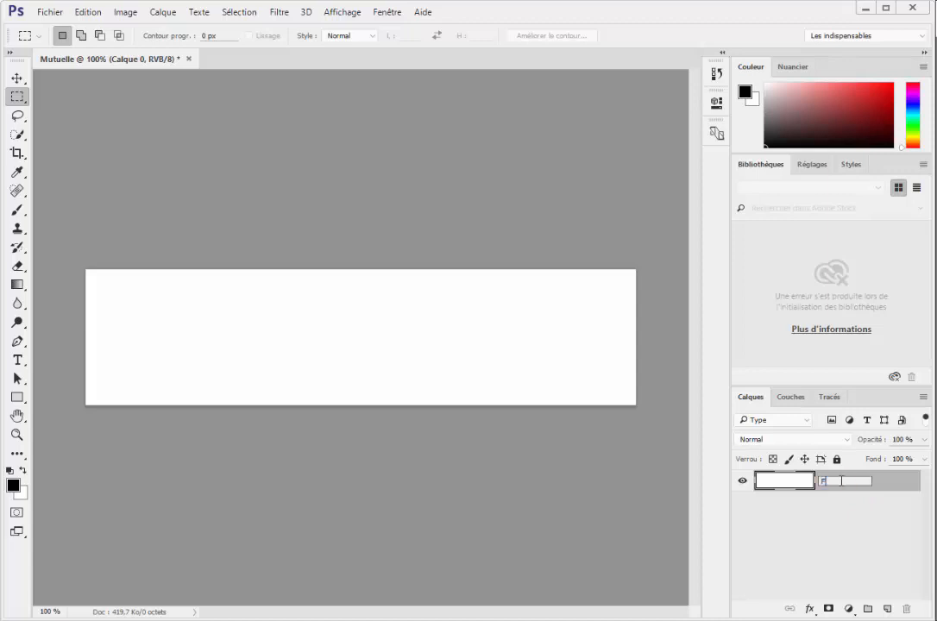
type("FOND")
key("Return")
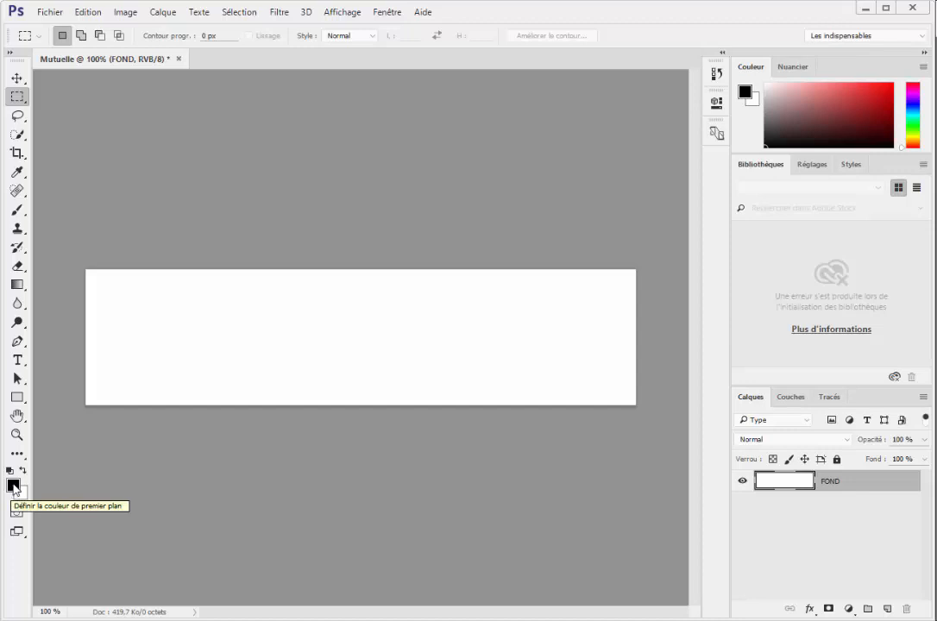
Set the foreground colour to #444444 and fill the FOND layer with it.
left_click(12, 491)
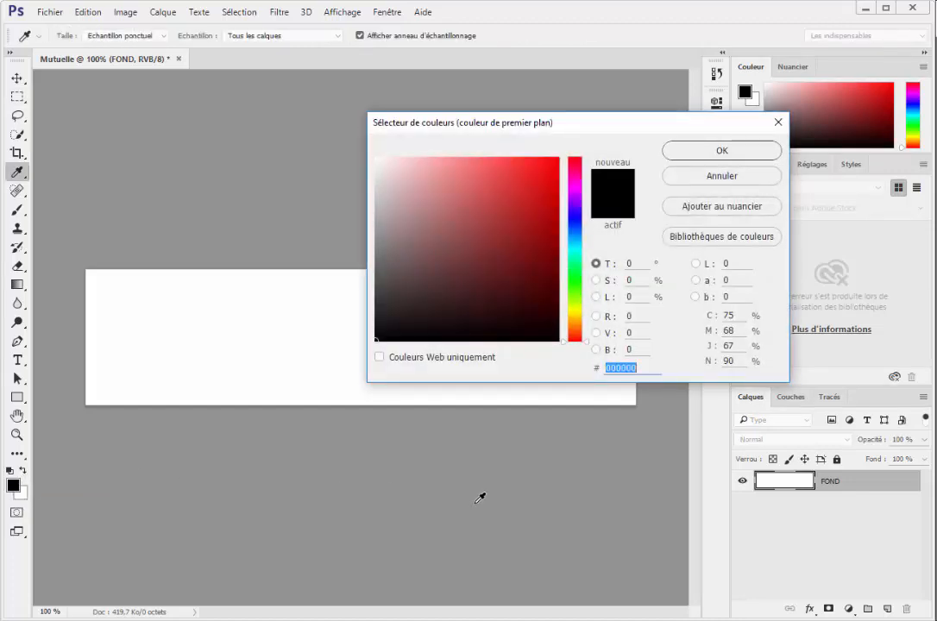
type("444")
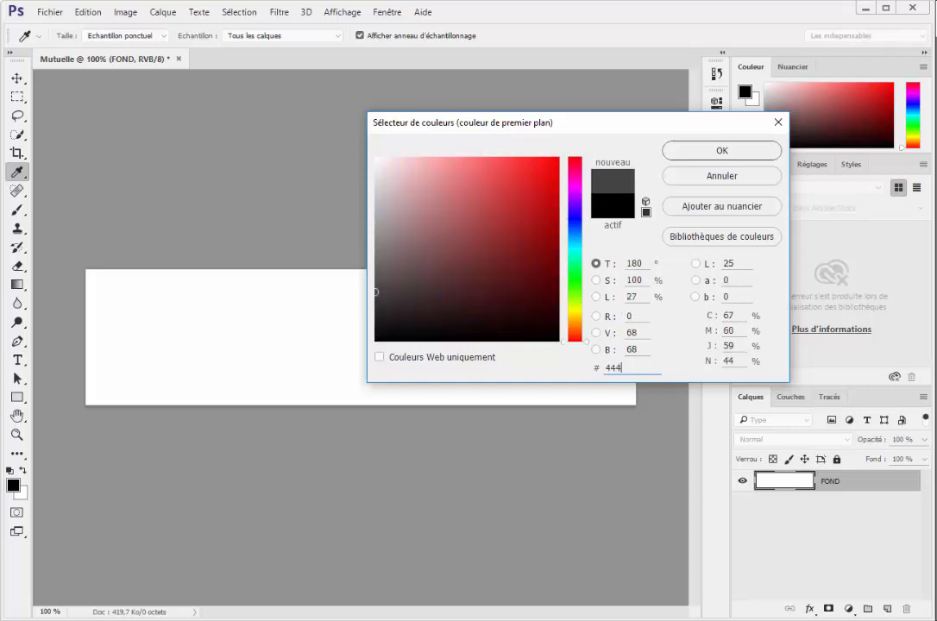
type("444")
left_click(758, 158)
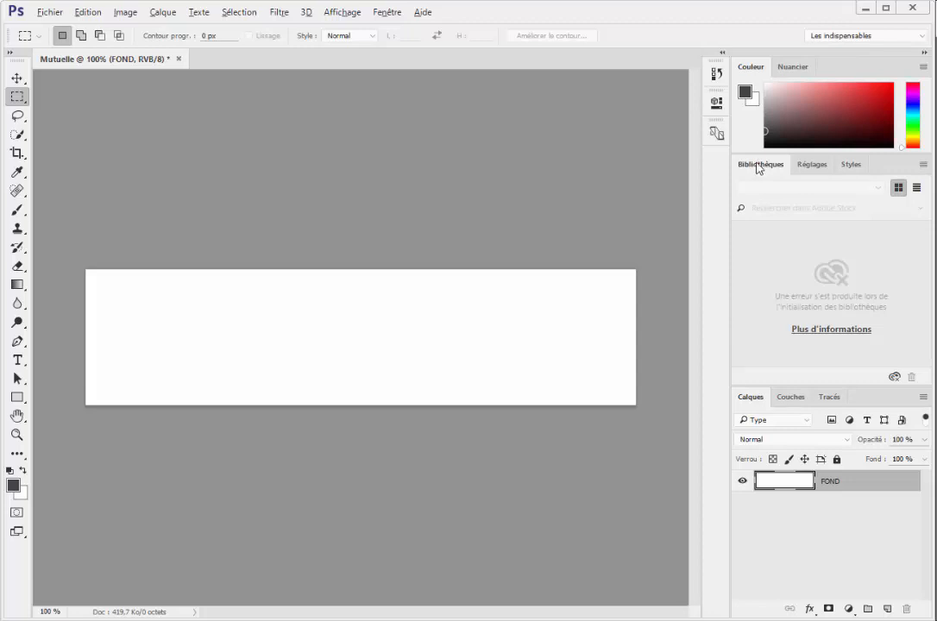
key("alt+BackSpace")
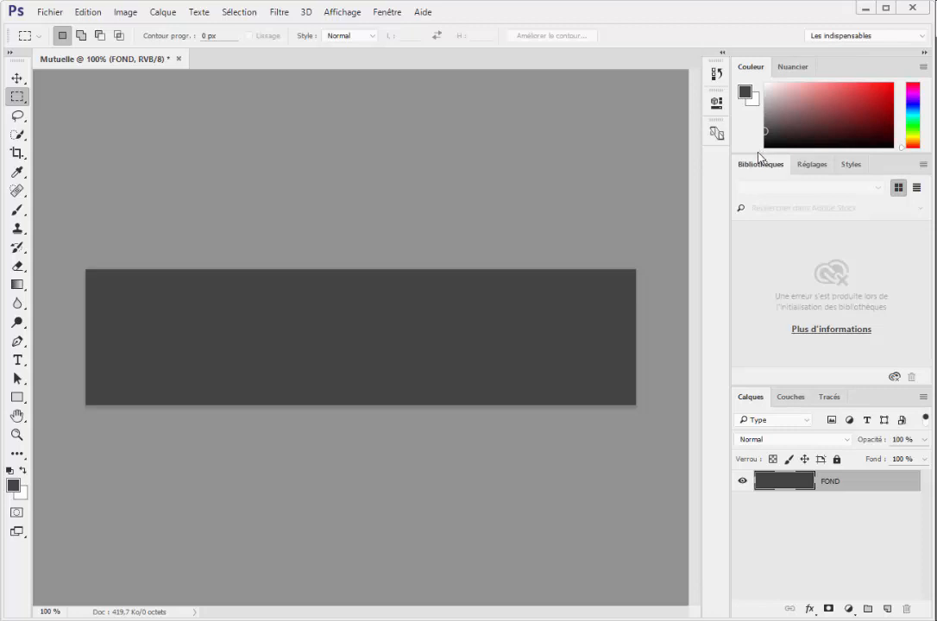
Save the document as Mutuelle.psd in DATAS Photoshop > Exercices > Mutuelle, replacing the existing file and keeping maximum compatibility.
key("ctrl+shift+s")
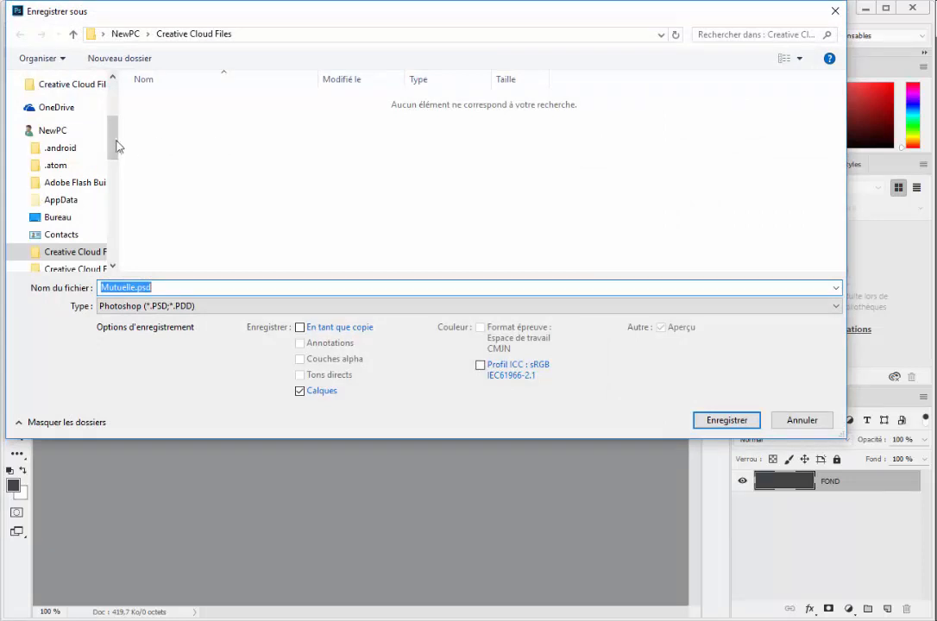
left_click_drag(116, 143, 116, 96)
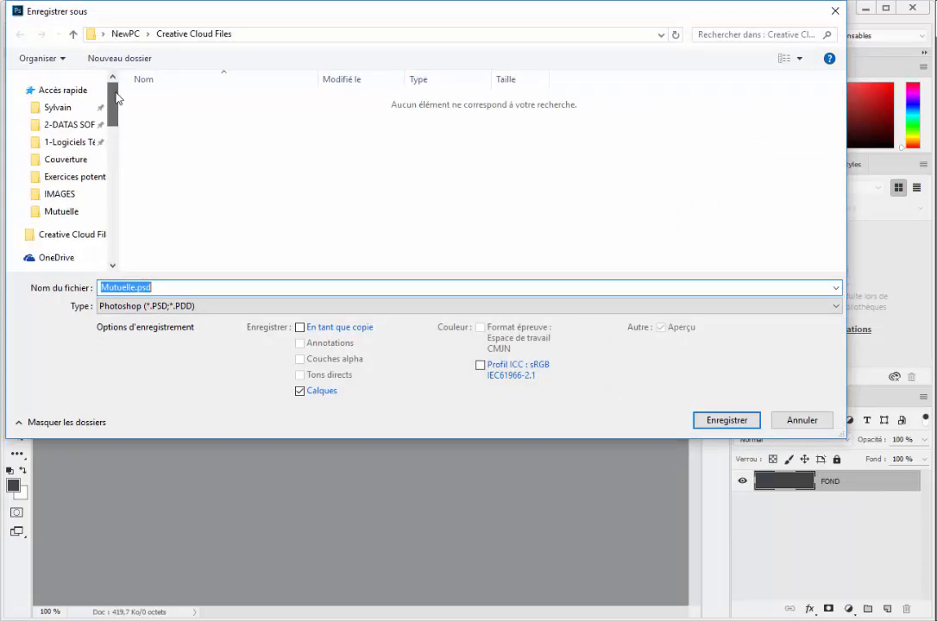
left_click(77, 126)
left_click(203, 247)
scroll(202, 245, "down", 4)
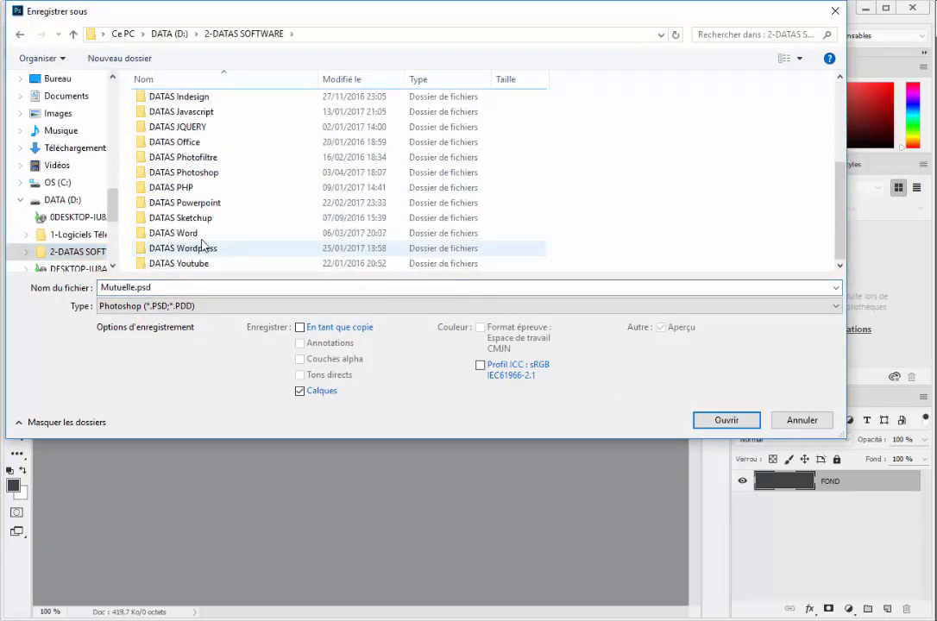
double_click(208, 173)
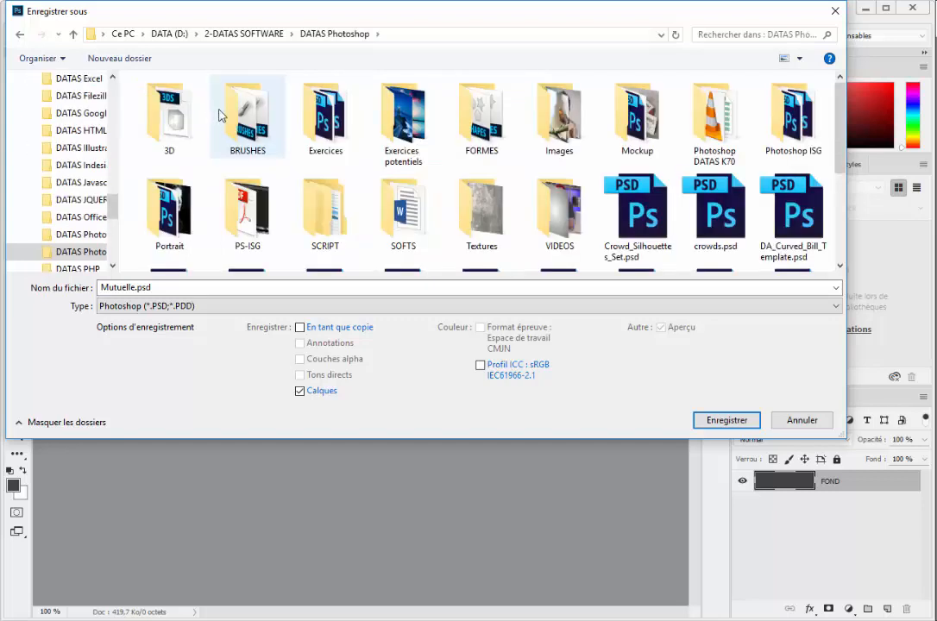
left_click(338, 130)
double_click(339, 129)
double_click(304, 119)
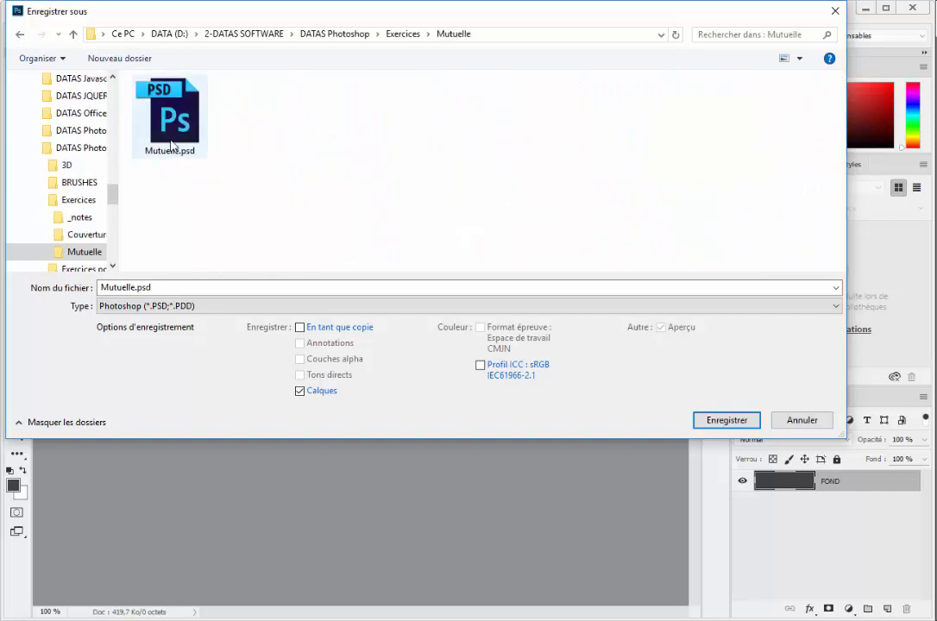
left_click(733, 421)
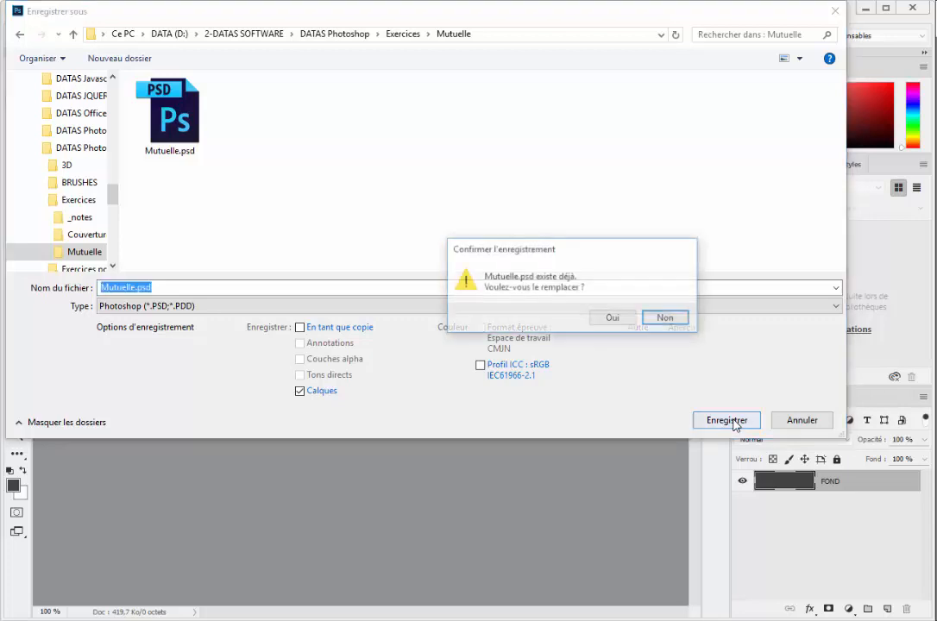
left_click(617, 321)
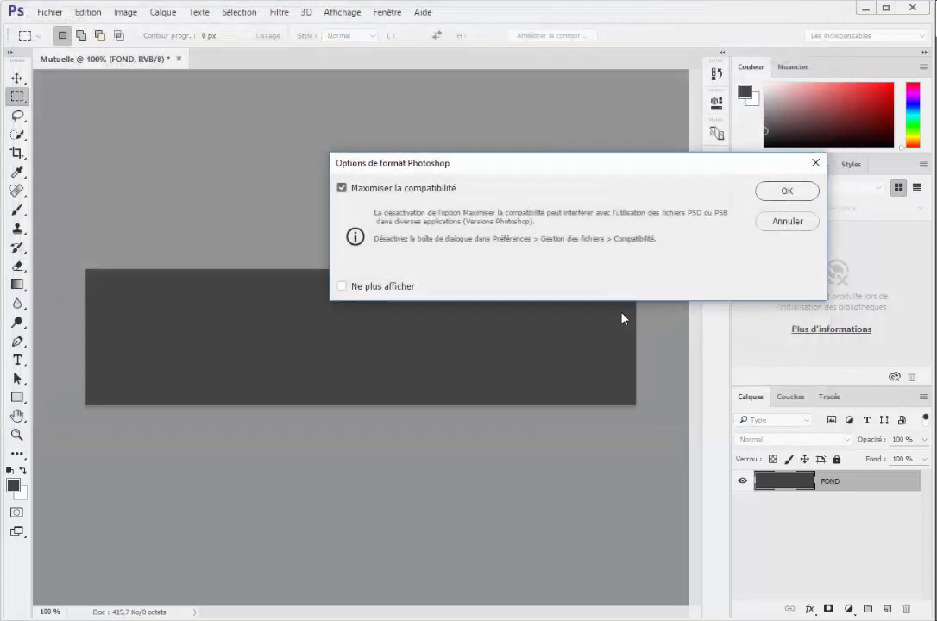
left_click(776, 200)
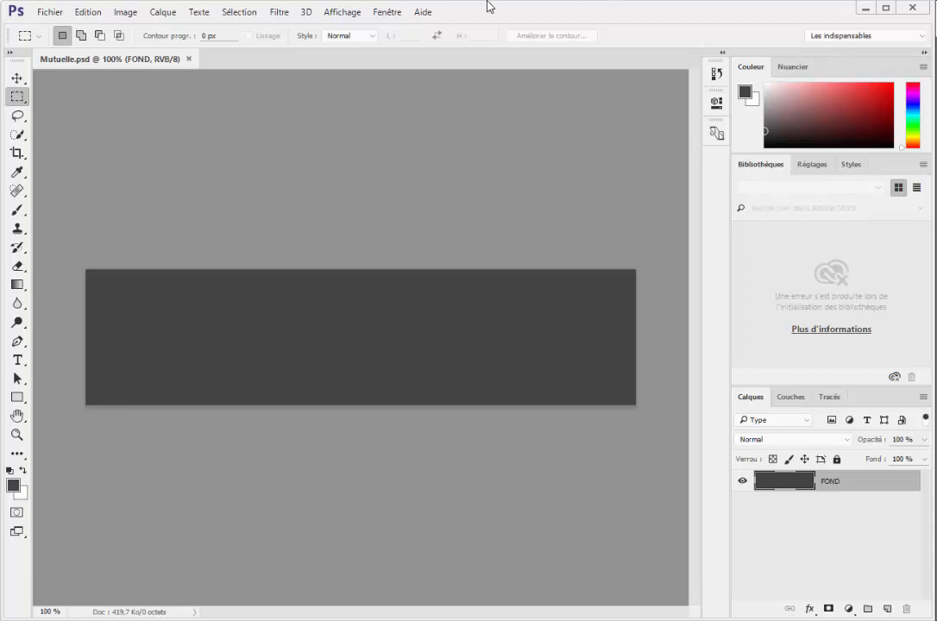
Close Mutuelle.psd and open the image Screen.jpg from the Mutuelle folder.
left_click(188, 60)
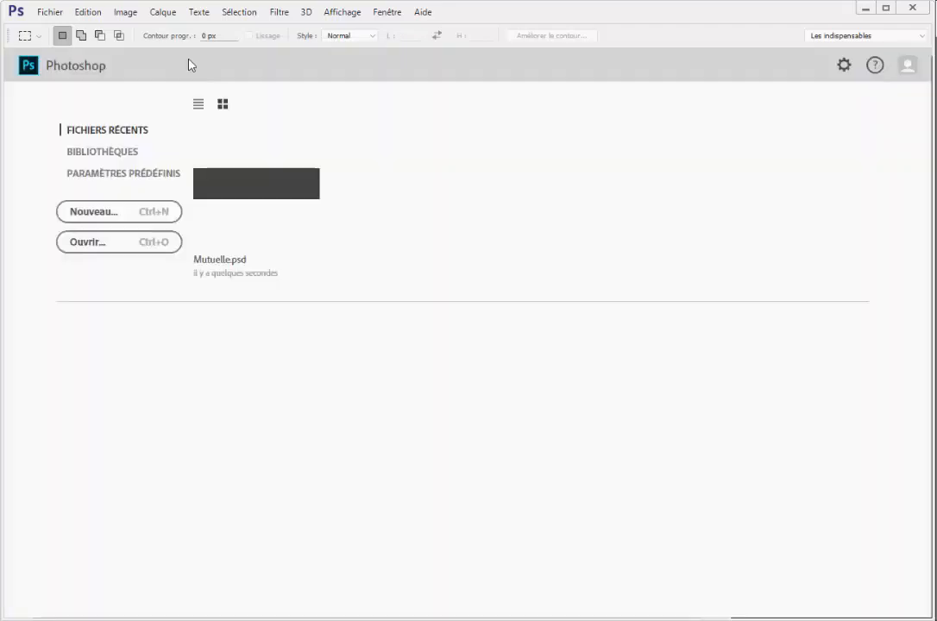
left_click(97, 247)
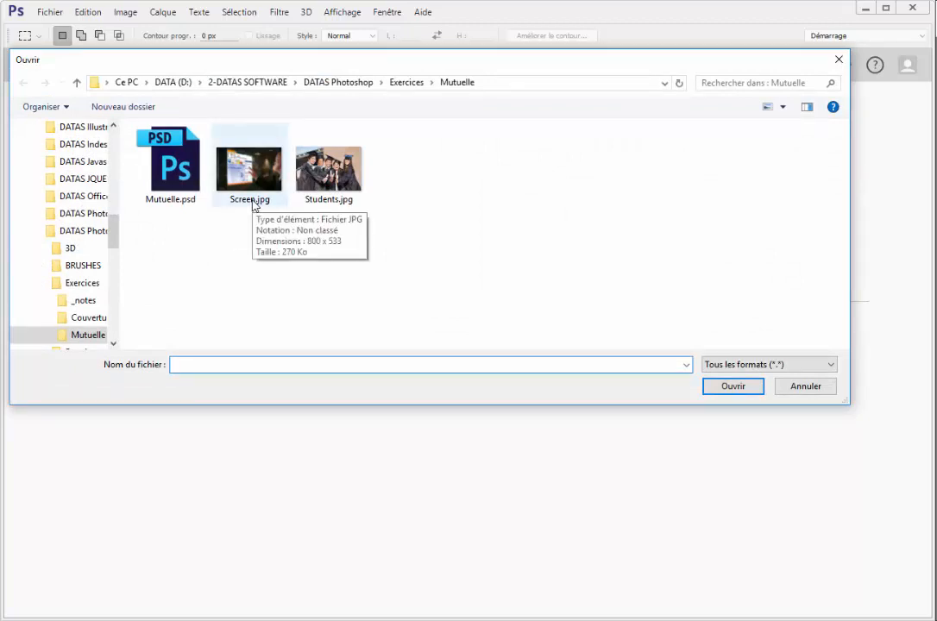
left_click(253, 203)
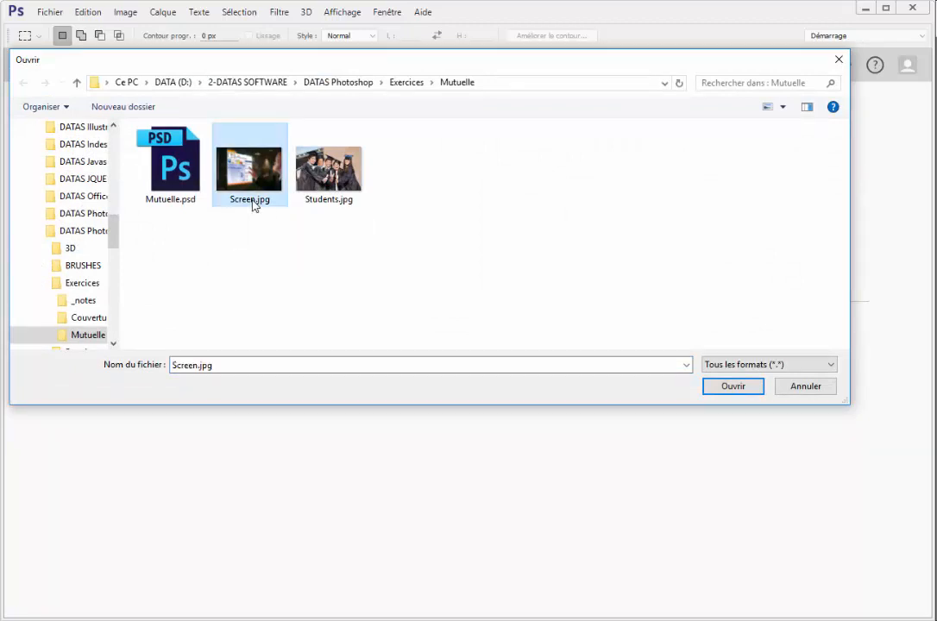
left_click(731, 387)
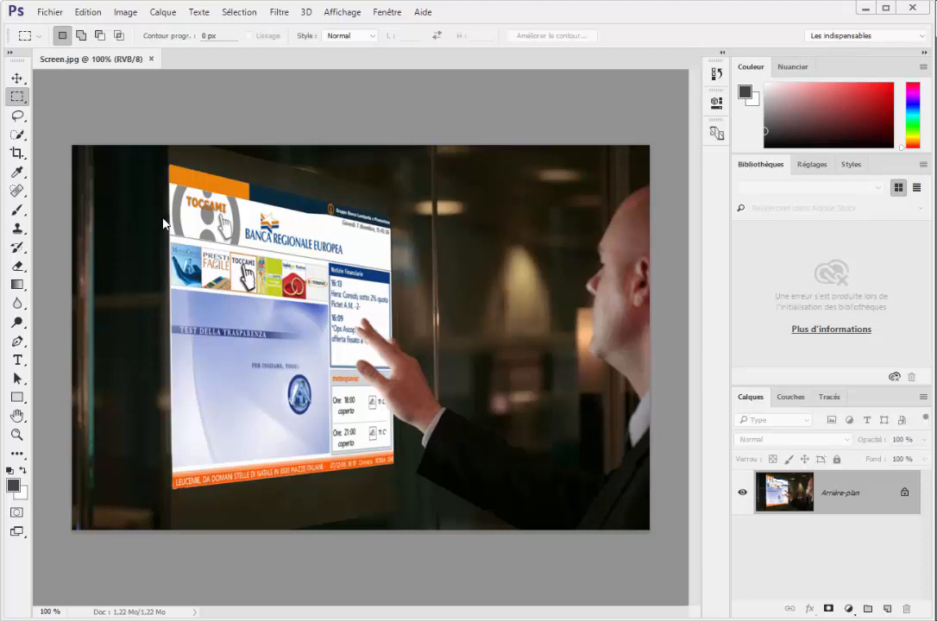
Place Mutuelle.psd from the Mutuelle folder into Screen.jpg as a linked smart object.
left_click(50, 12)
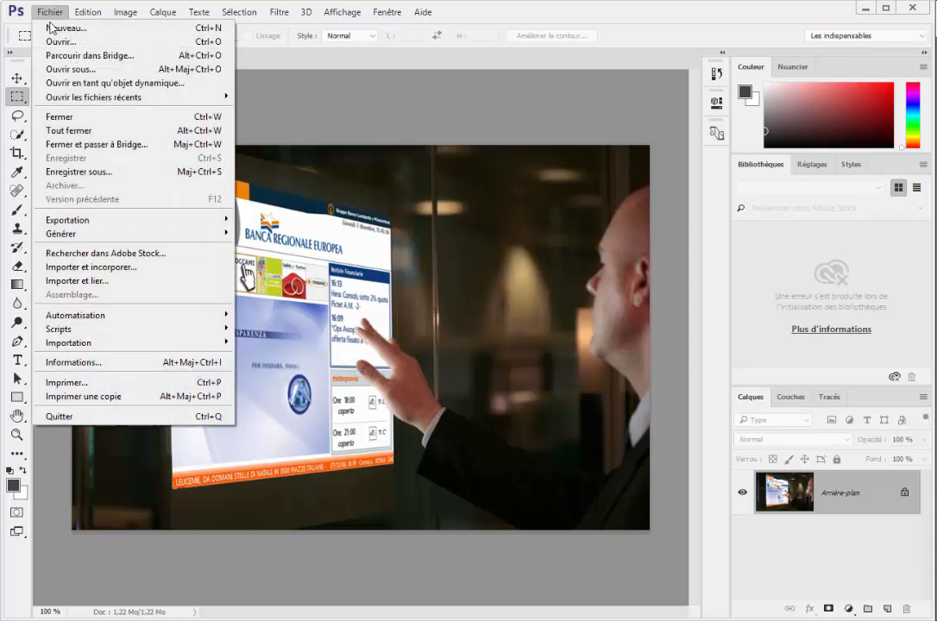
left_click(112, 281)
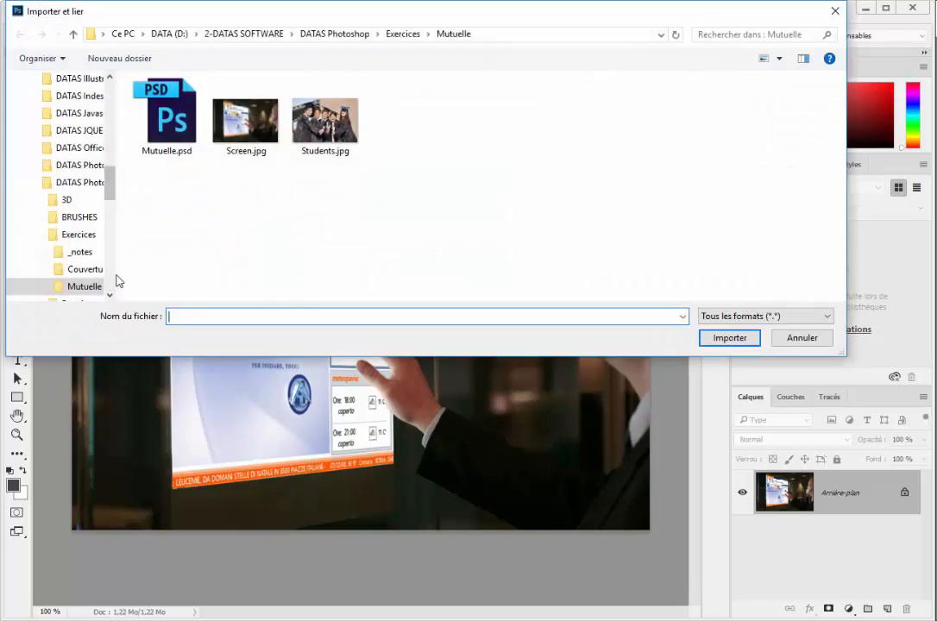
double_click(169, 113)
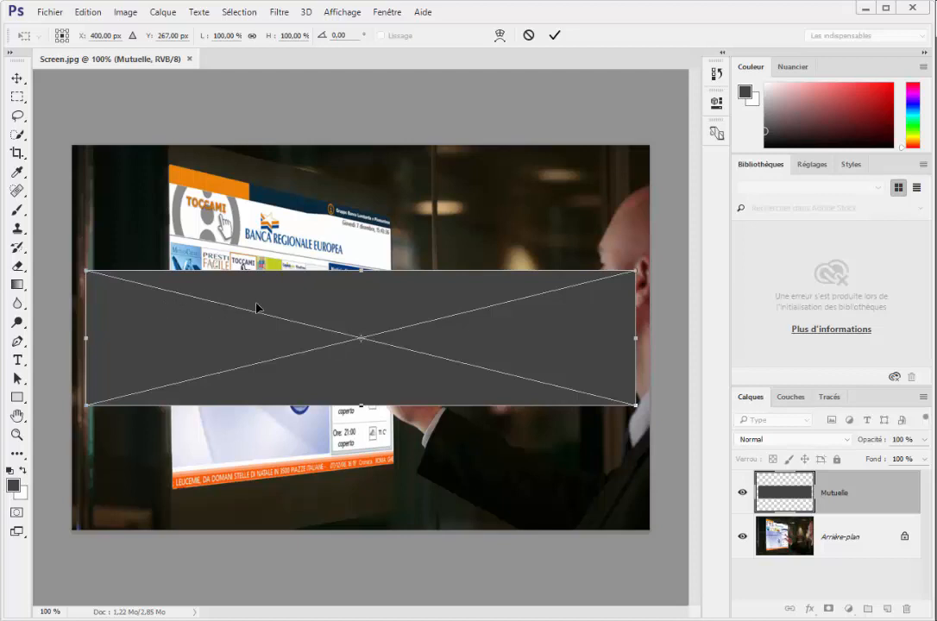
Move the placed Mutuelle banner up over the upper part of the touch screen, rotating it about 0.6°.
left_click_drag(256, 307, 265, 249)
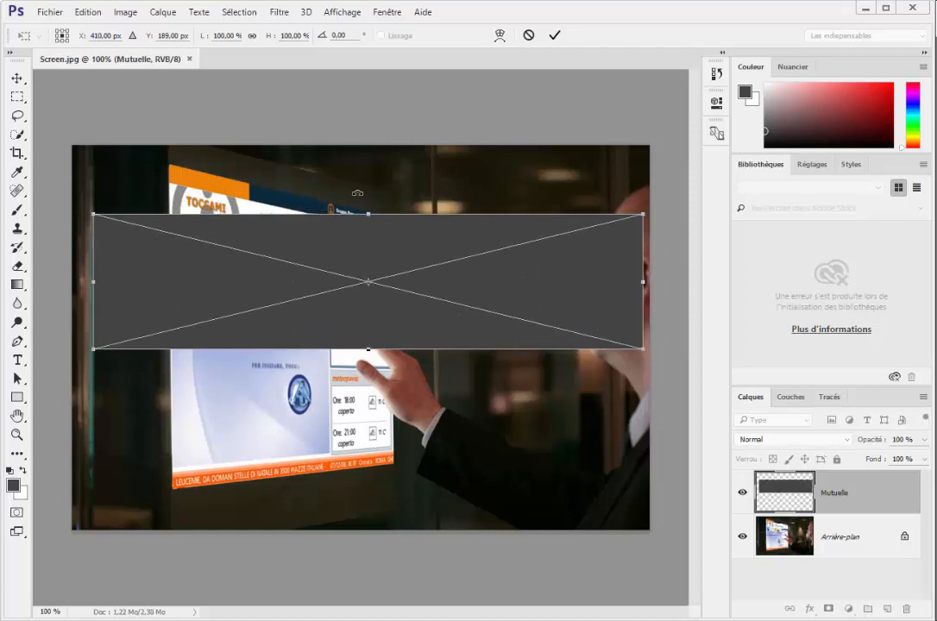
left_click_drag(357, 192, 356, 184)
left_click_drag(363, 260, 369, 246)
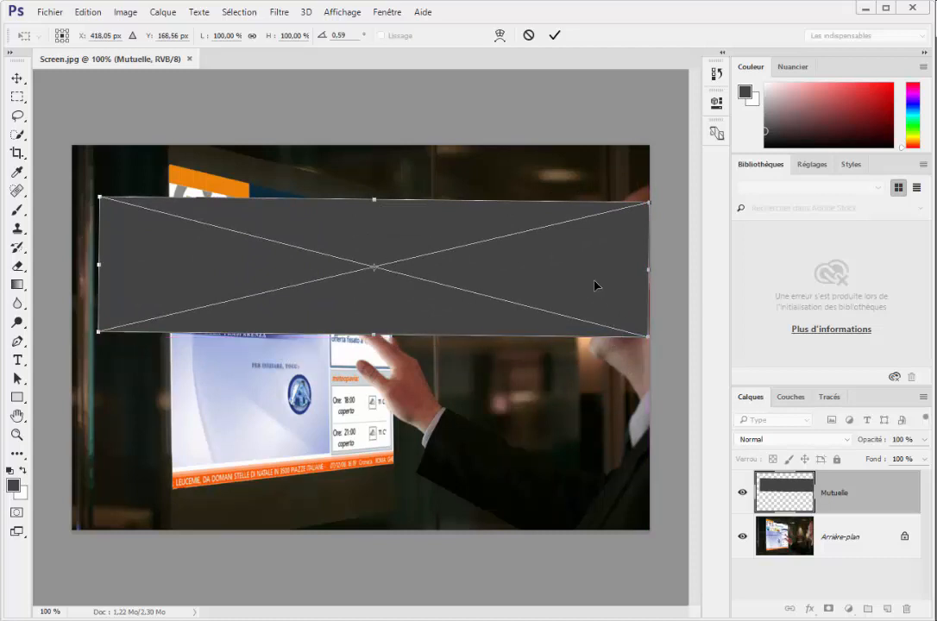
left_click_drag(593, 283, 592, 274)
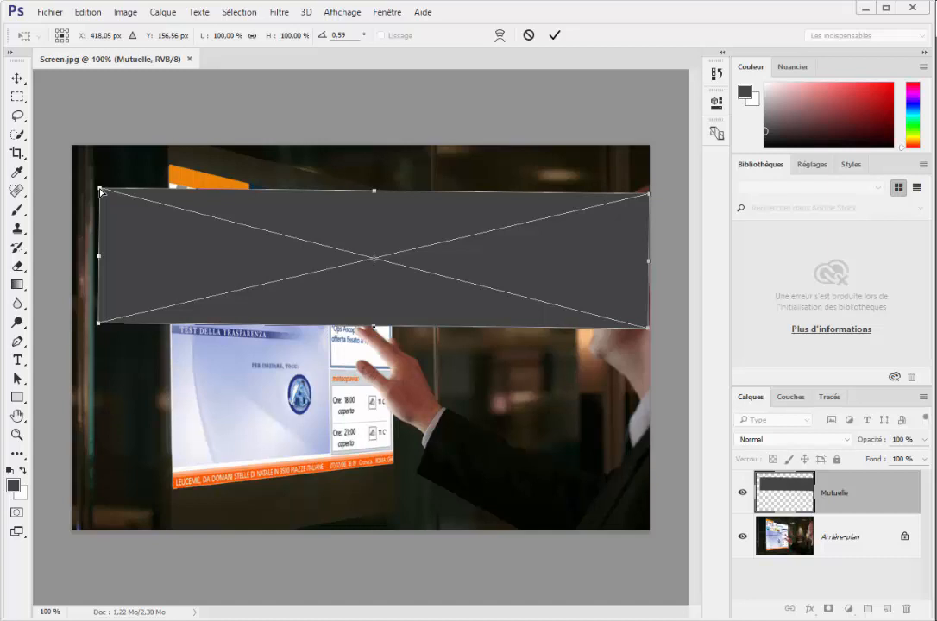
Distort the banner's four corners to match the perspective of the touch screen's header strip, beside the Banca Regionale Europea logo area.
left_click_drag(100, 192, 174, 177)
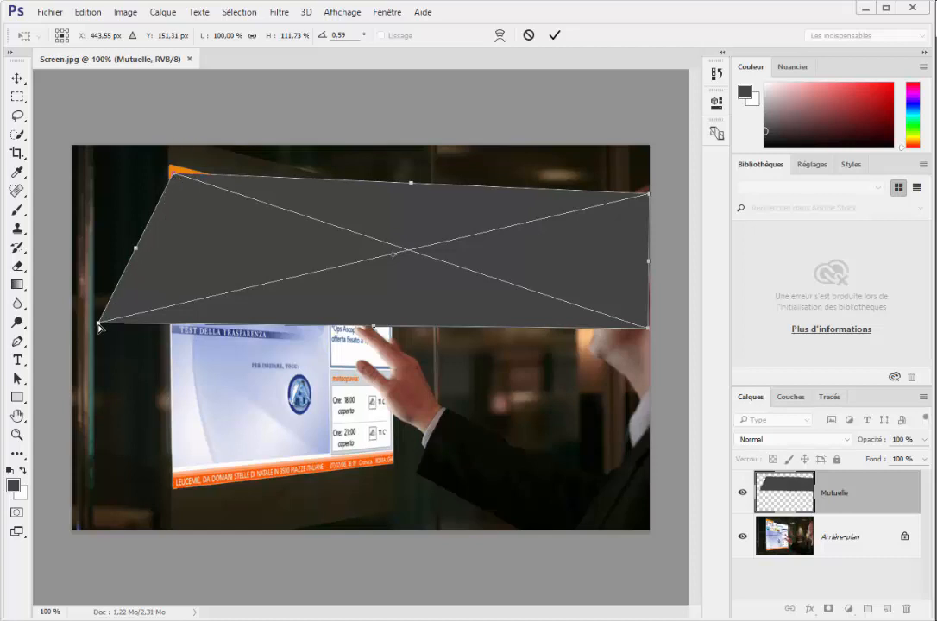
left_click_drag(99, 326, 127, 296)
left_click_drag(179, 258, 176, 229)
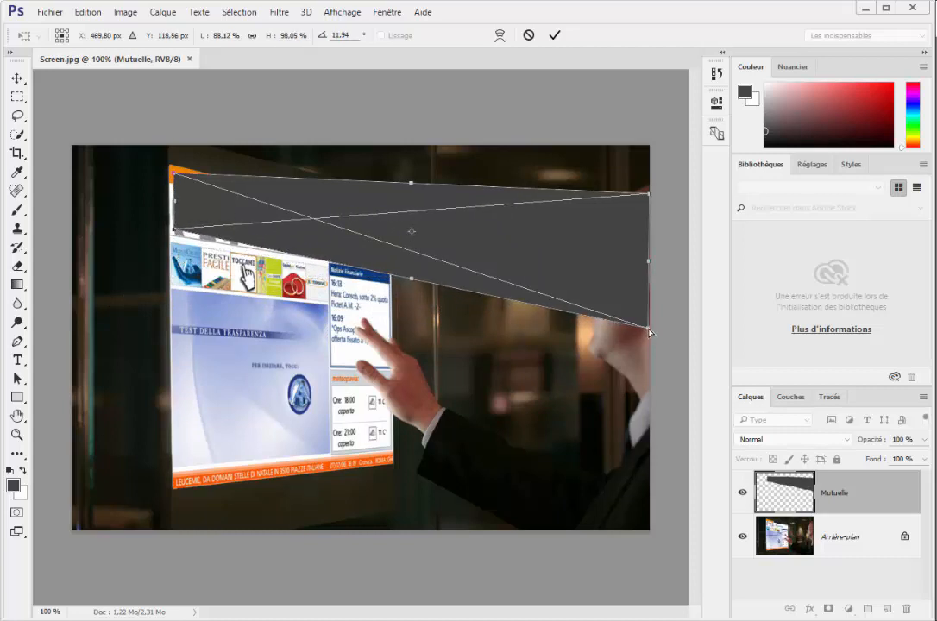
left_click_drag(646, 331, 388, 263)
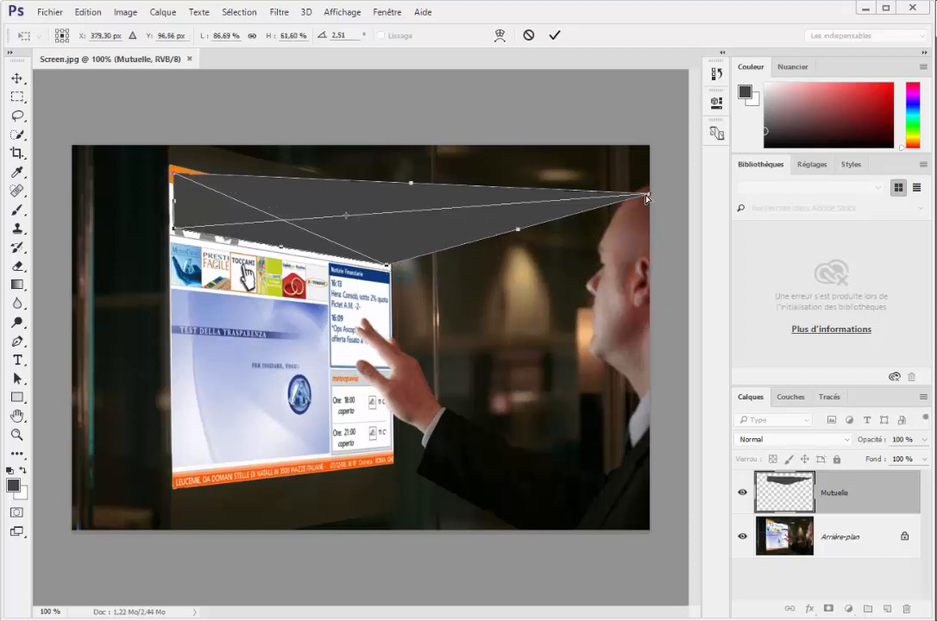
left_click_drag(647, 199, 386, 225)
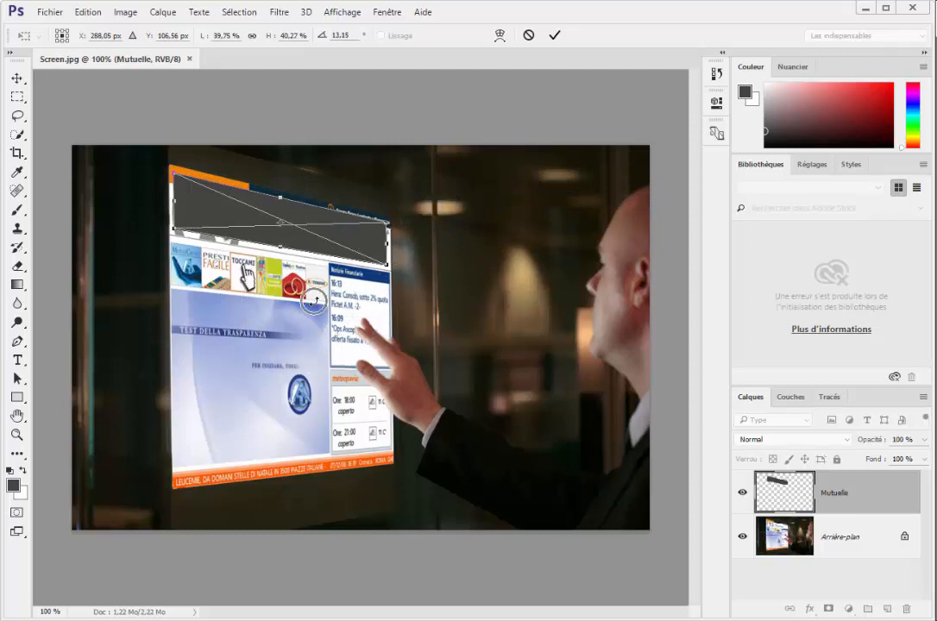